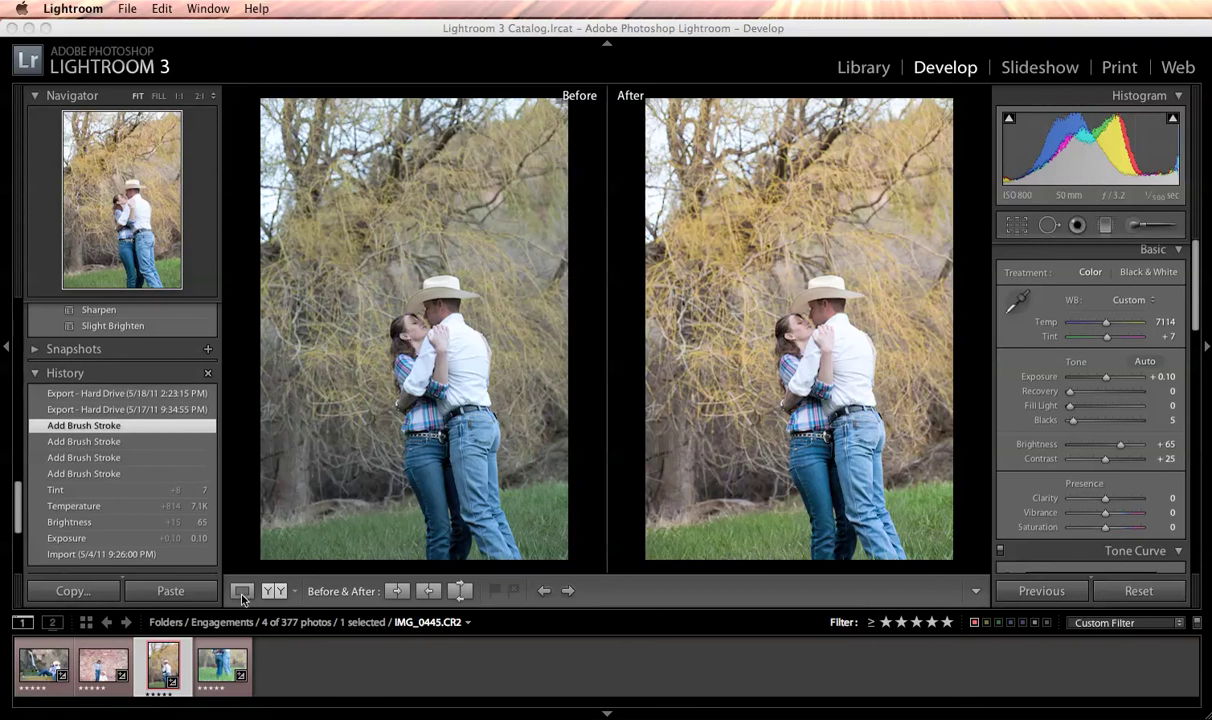
- Show only the edited photo in a single view and return it to its original Import state in the history
{"action": "left_click", "coordinate": [241, 591]}
{"action": "scroll", "coordinate": [111, 501], "scroll_direction": "down", "scroll_amount": 1}
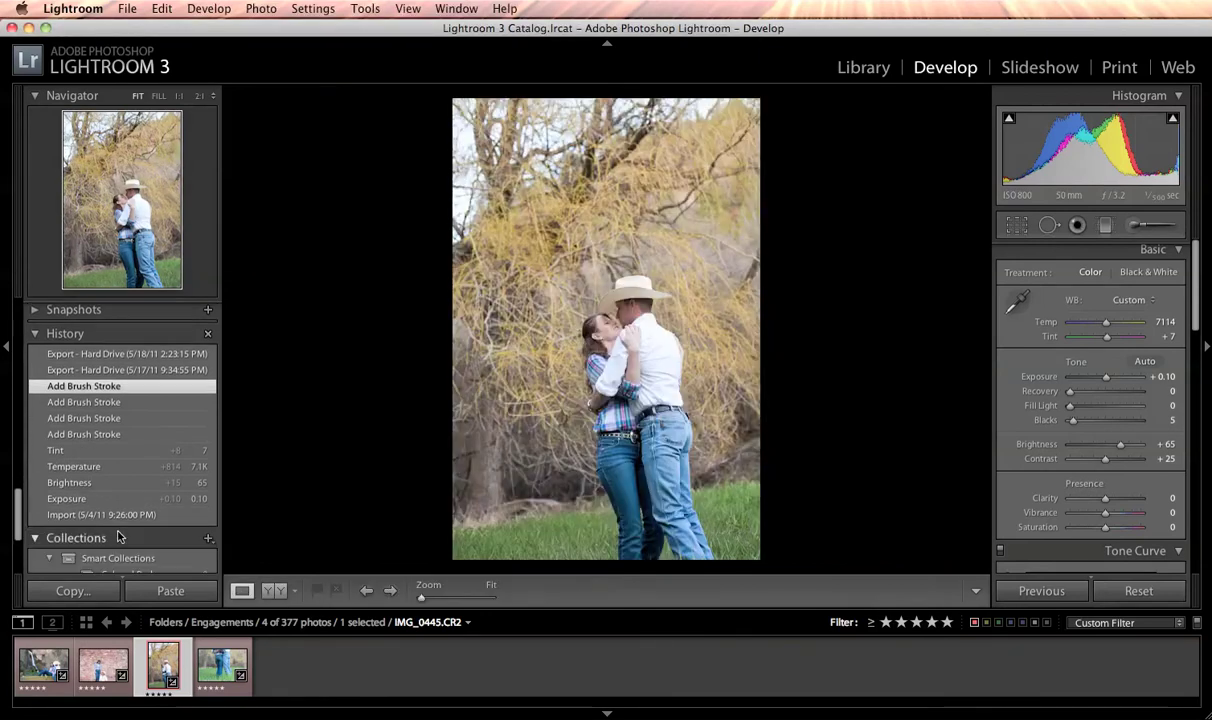
{"action": "left_click", "coordinate": [117, 516]}
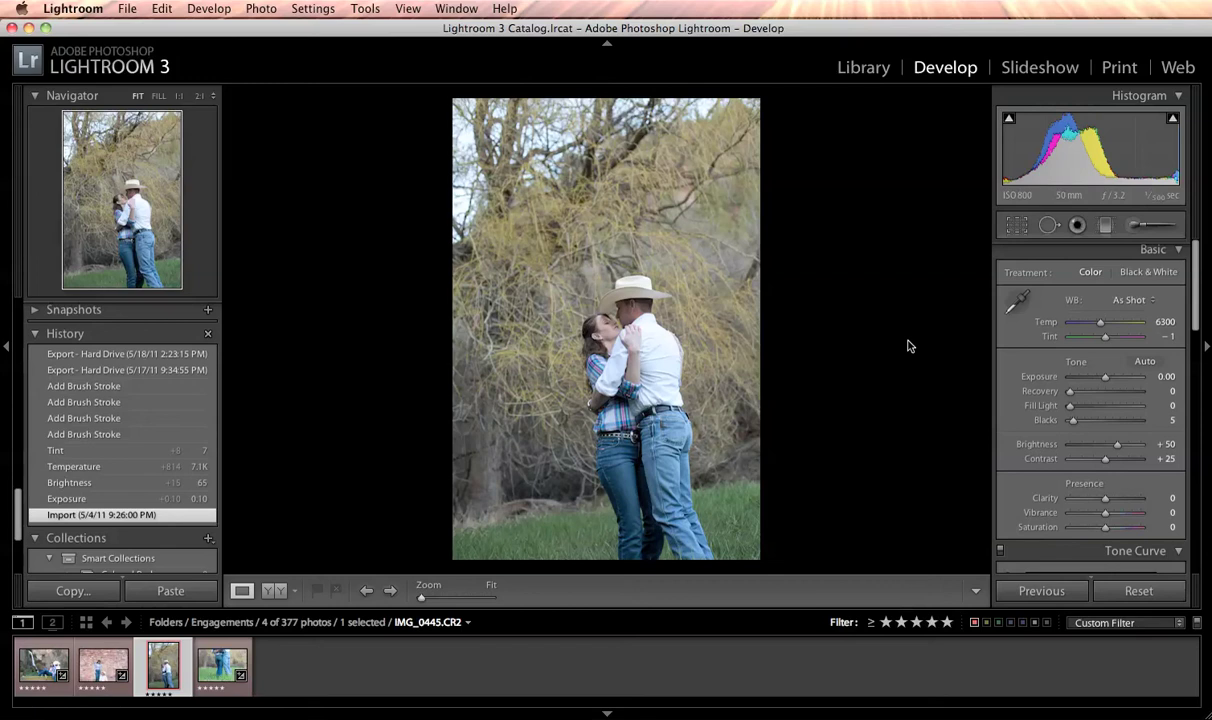
- Review the Adjustment Brush's Background Boost settings and set the brush flow to 68
{"action": "left_click", "coordinate": [1135, 226]}
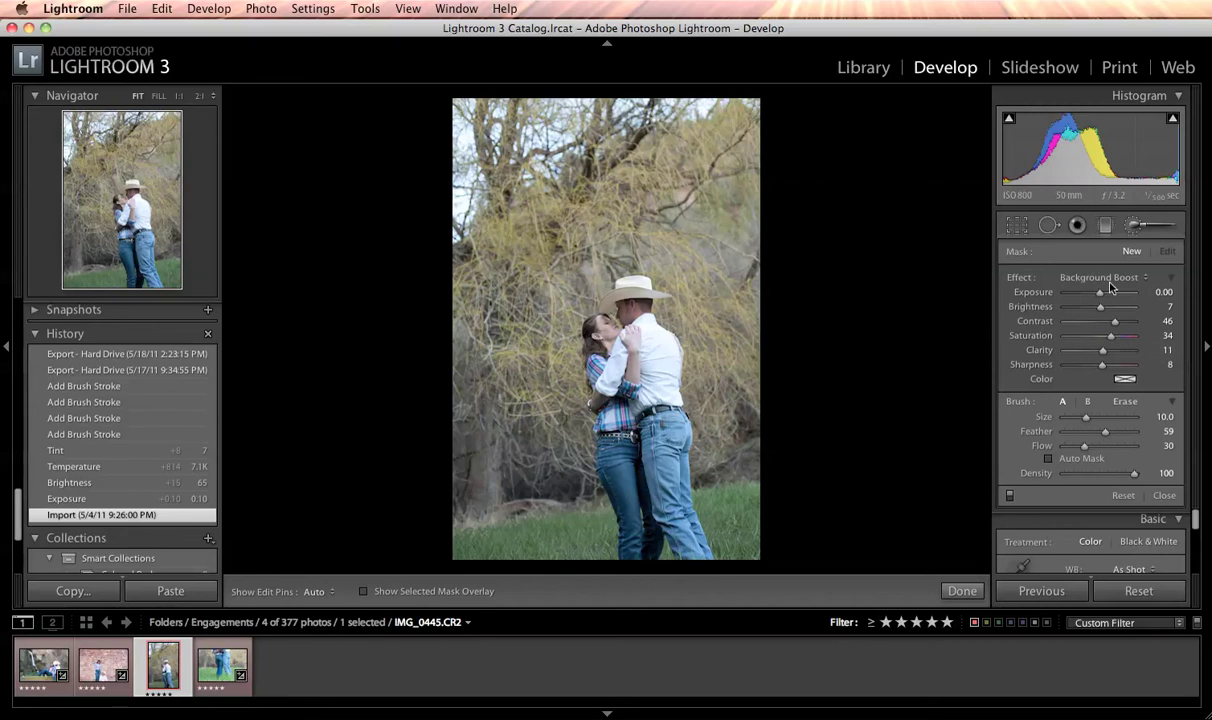
{"action": "left_click", "coordinate": [1172, 280]}
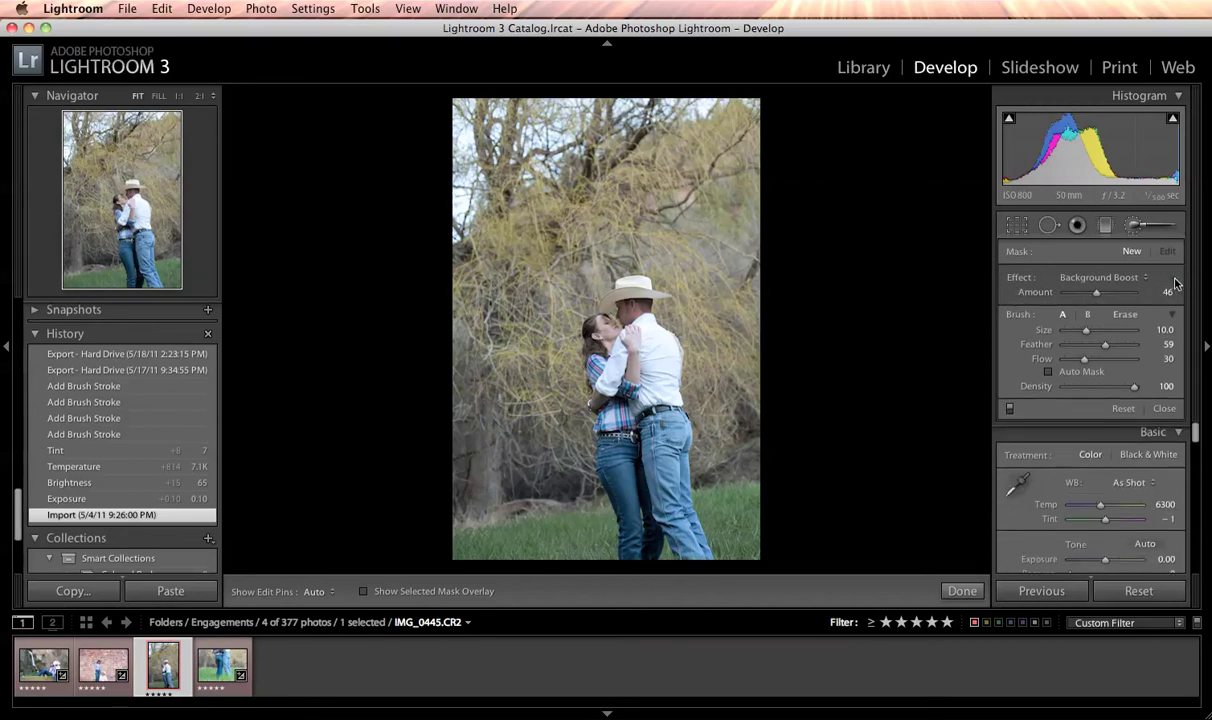
{"action": "left_click", "coordinate": [1173, 281]}
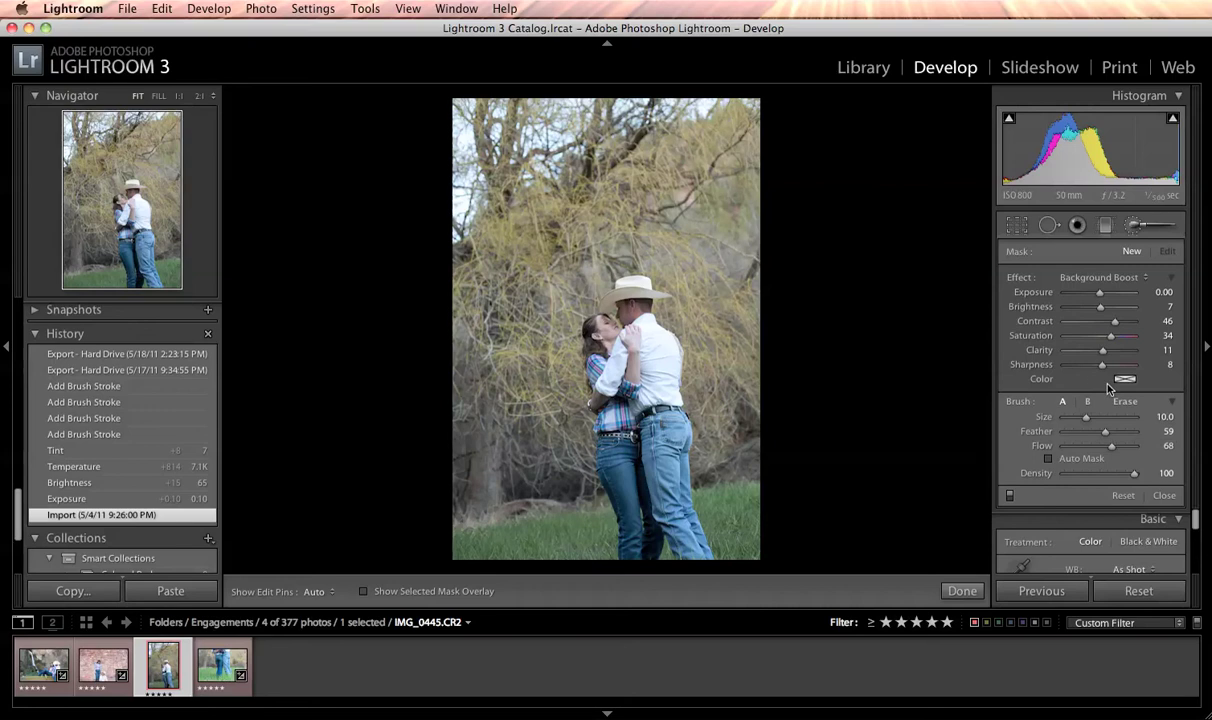
{"action": "left_click", "coordinate": [1137, 232]}
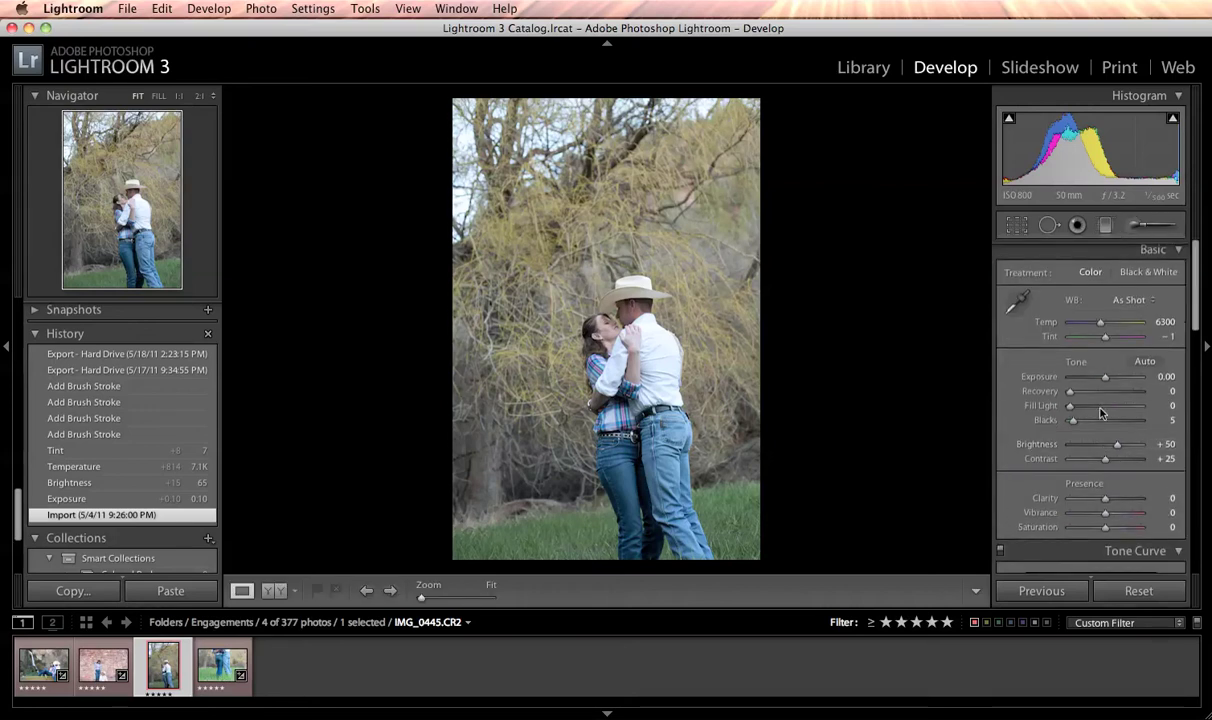
- Raise the photo's exposure to +0.10 and its brightness to +68
{"action": "left_click", "coordinate": [1106, 378]}
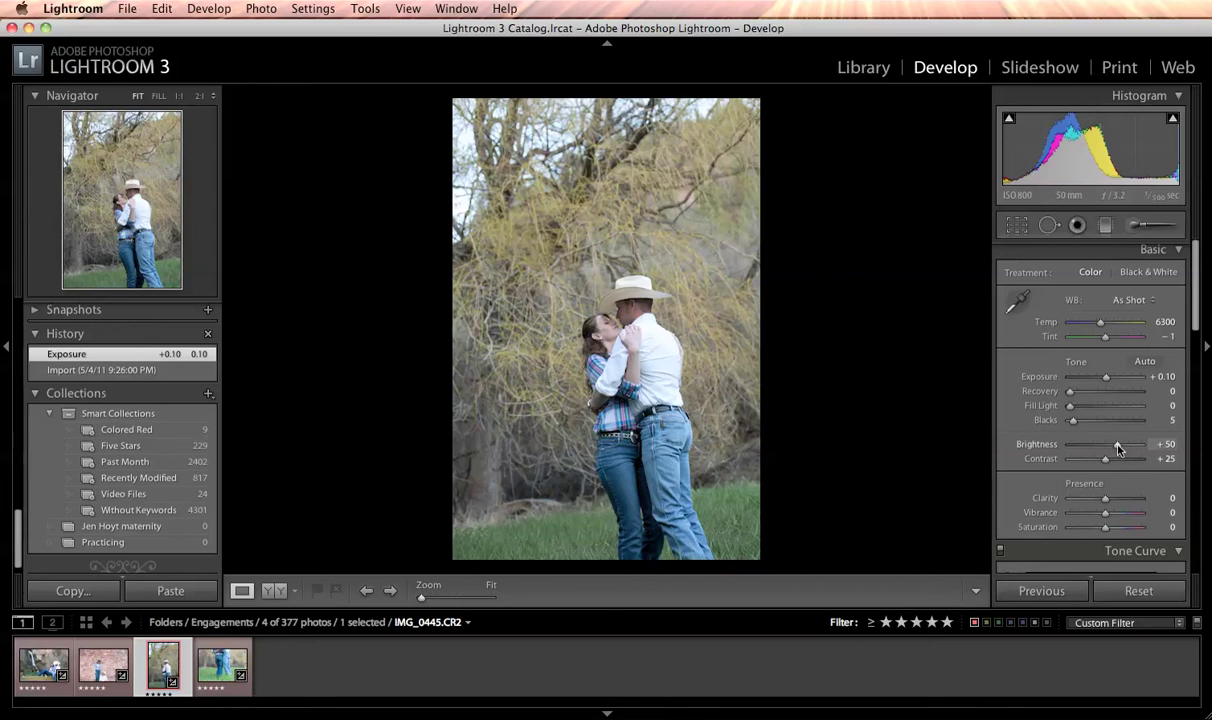
{"action": "left_click_drag", "start_coordinate": [1118, 449], "coordinate": [1121, 450]}
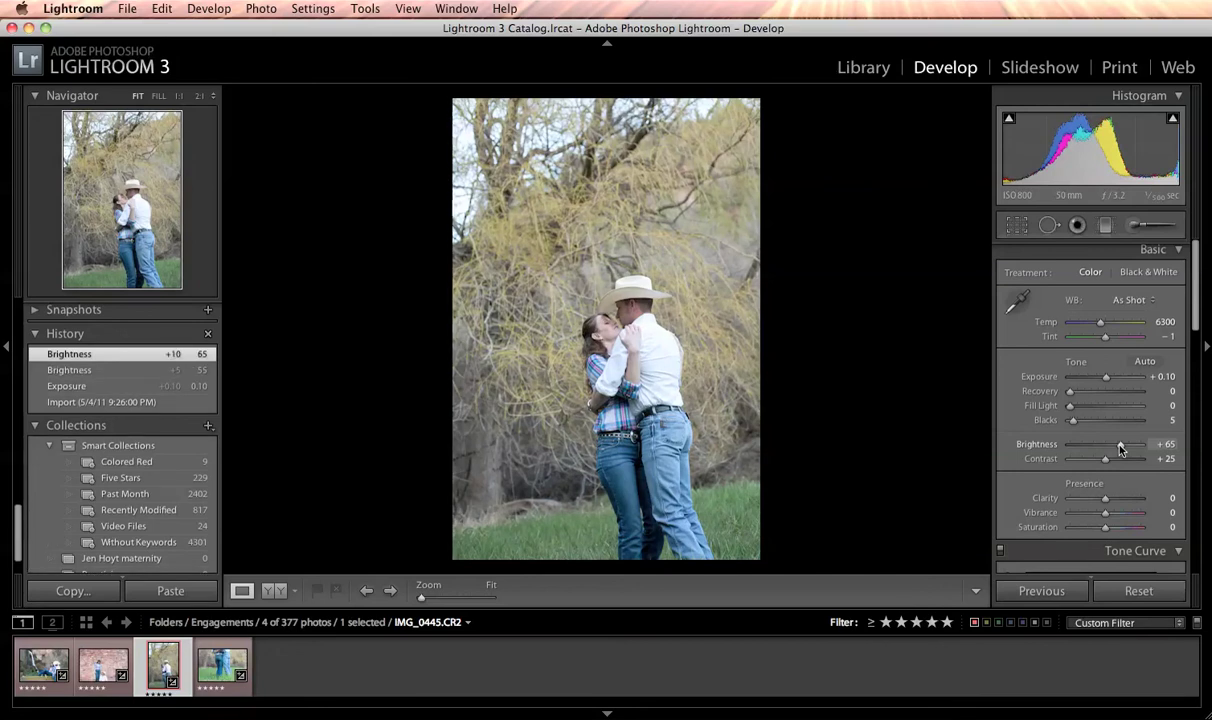
{"action": "left_click_drag", "start_coordinate": [1120, 450], "coordinate": [1121, 450]}
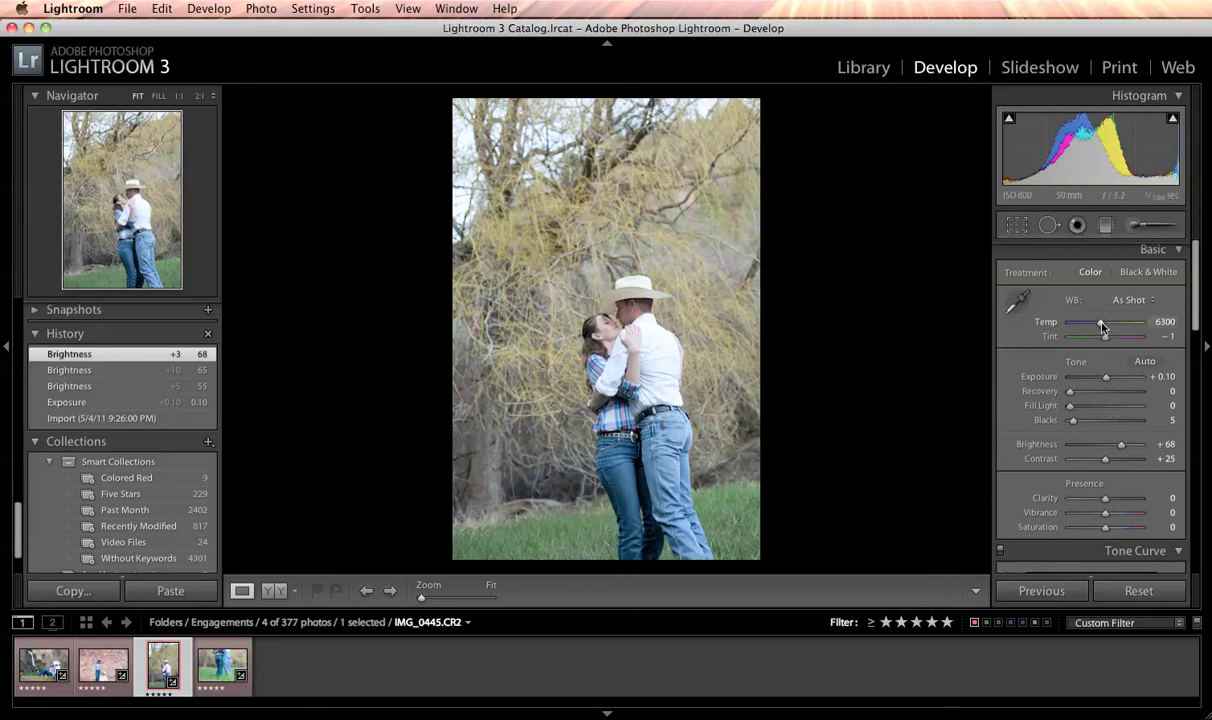
- Warm the photo's white balance by setting the temperature to 7114 and the tint to +7
{"action": "left_click_drag", "start_coordinate": [1101, 328], "coordinate": [1106, 327]}
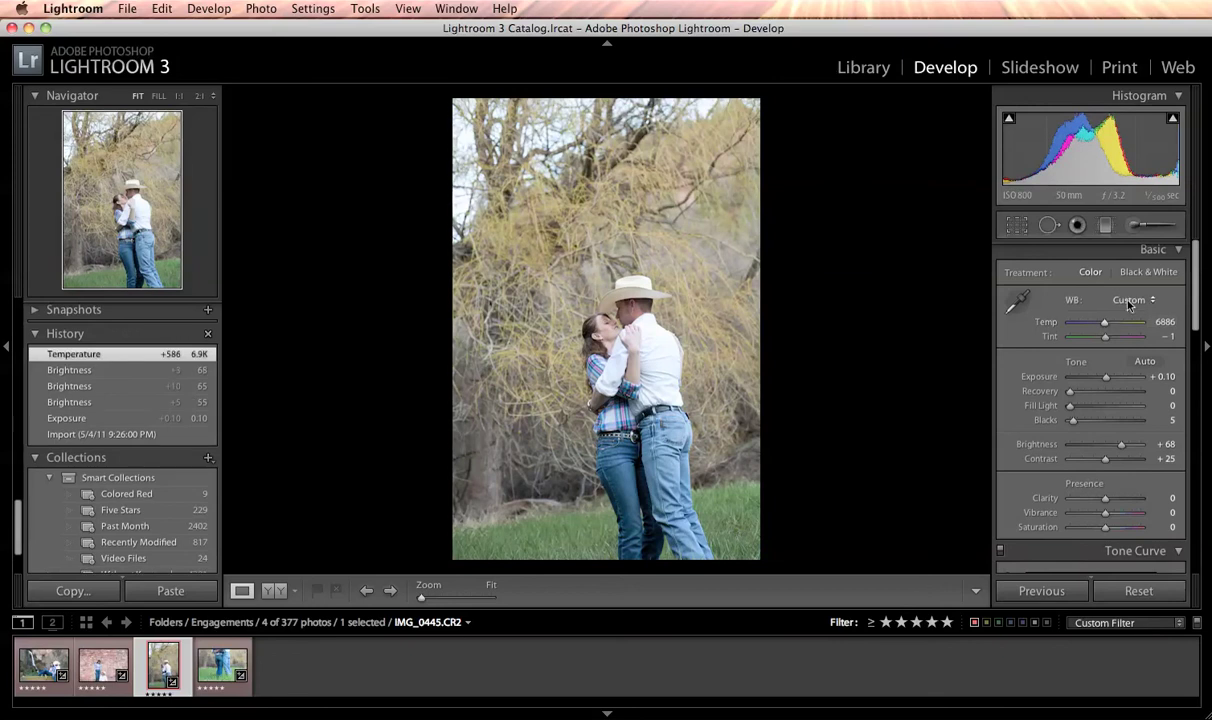
{"action": "left_click", "coordinate": [1128, 300]}
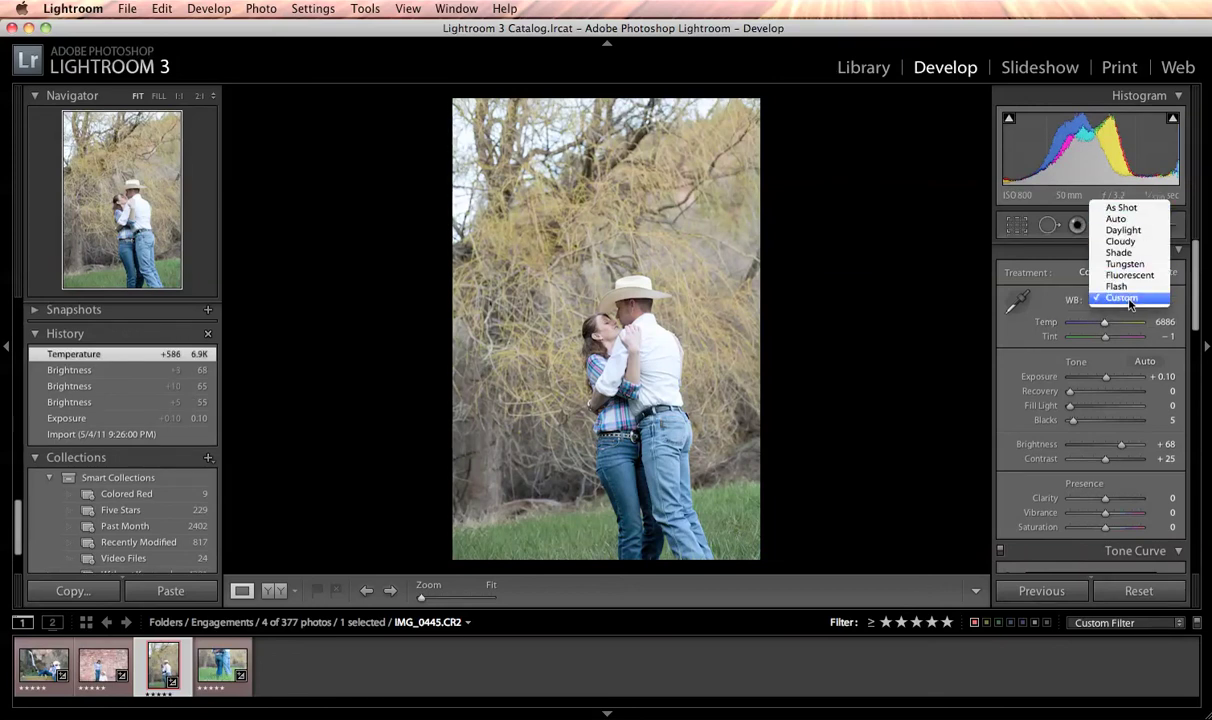
{"action": "left_click", "coordinate": [1105, 326]}
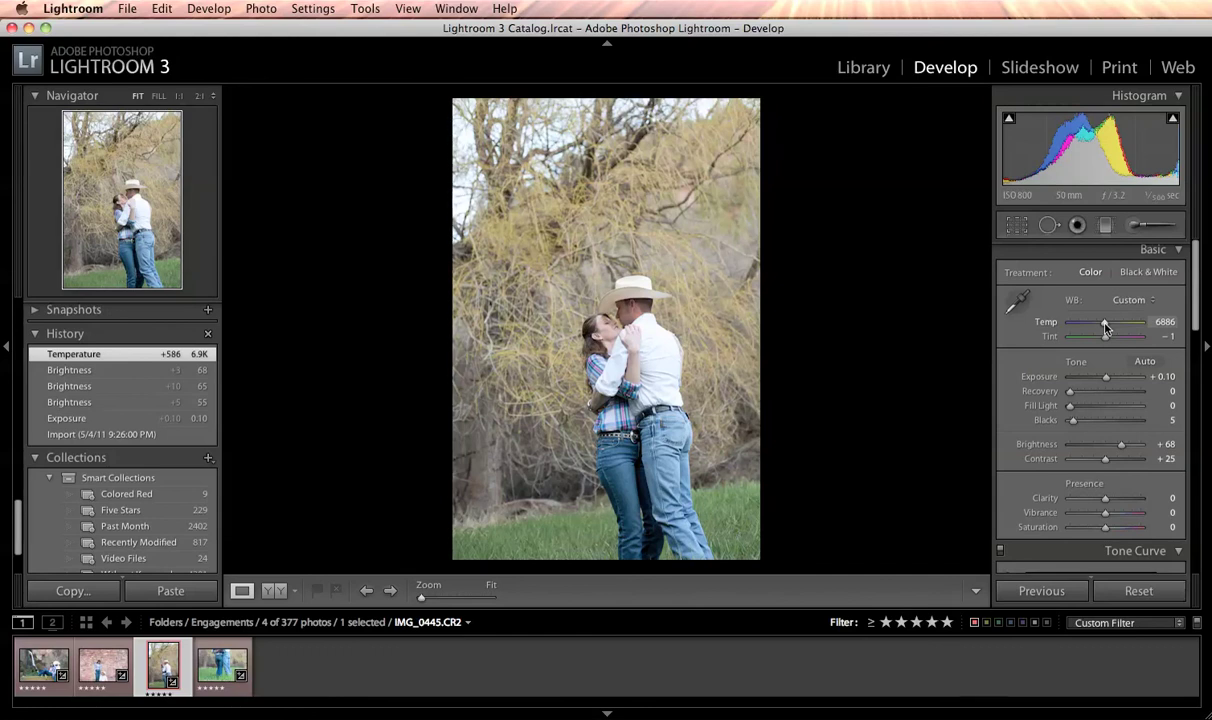
{"action": "left_click_drag", "start_coordinate": [1105, 327], "coordinate": [1107, 328]}
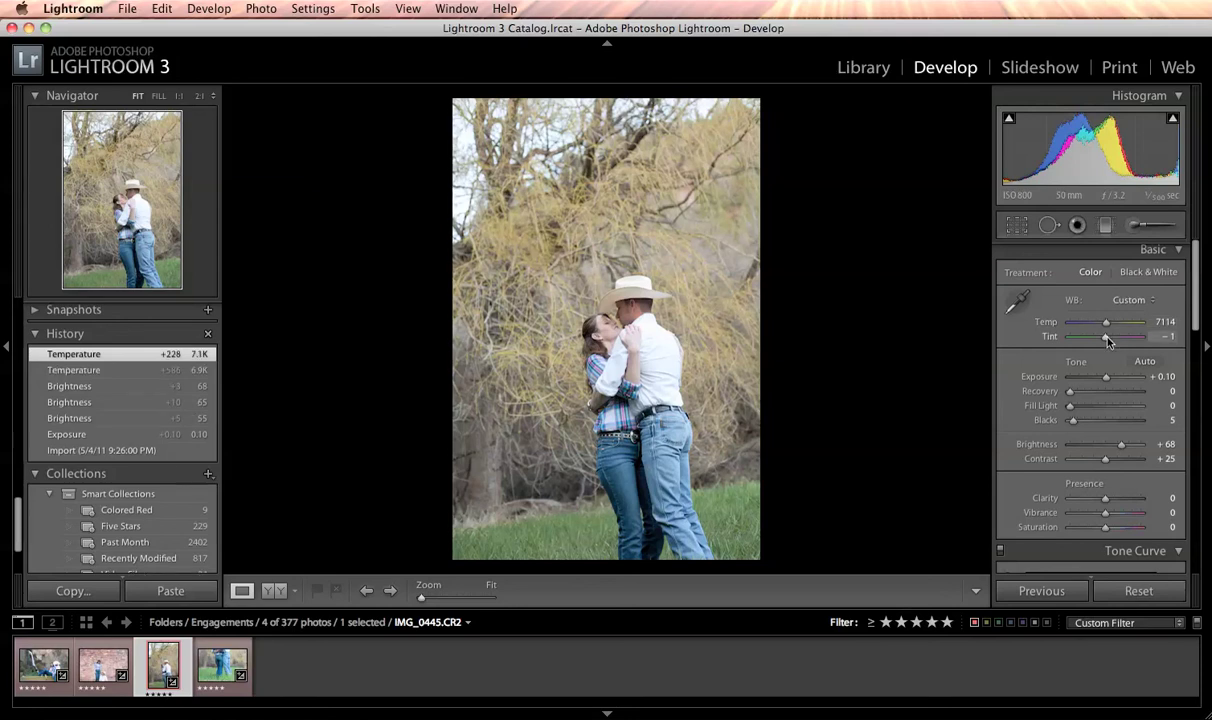
{"action": "left_click_drag", "start_coordinate": [1107, 341], "coordinate": [1110, 341]}
{"action": "left_click_drag", "start_coordinate": [1110, 341], "coordinate": [1108, 341]}
{"action": "left_click_drag", "start_coordinate": [1108, 341], "coordinate": [1108, 341]}
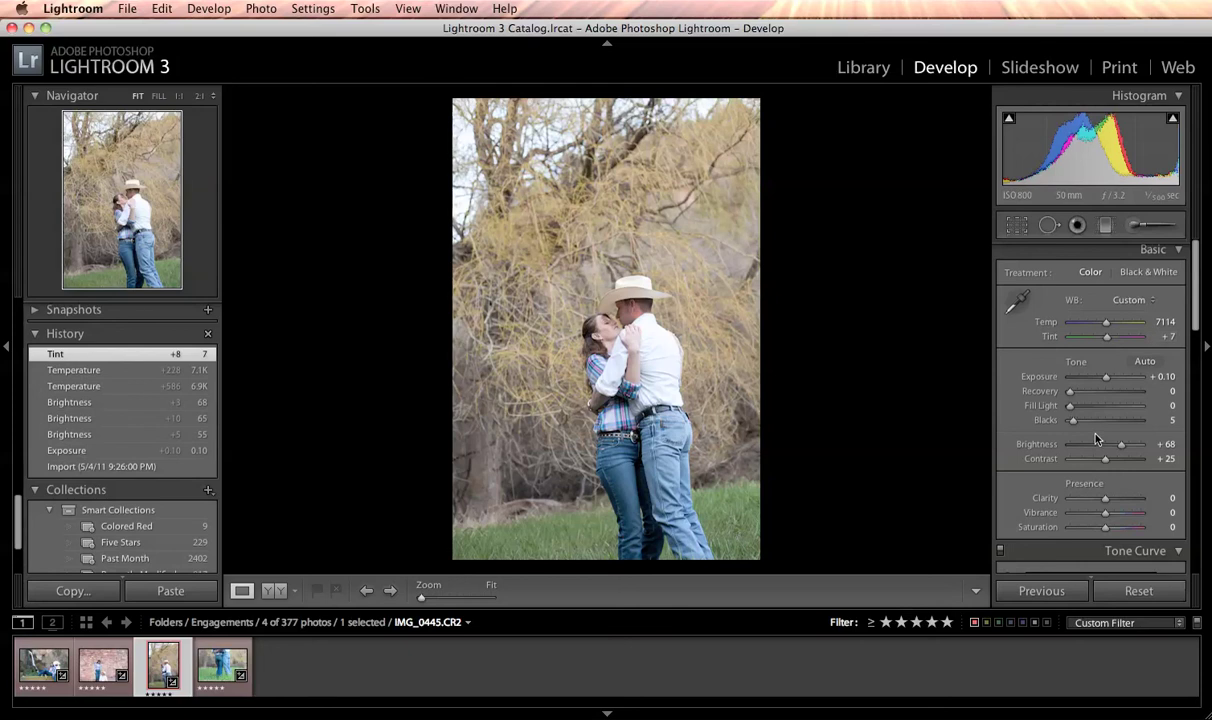
- Brush the Exposure effect over the woman's face with a size 6.0 Adjustment Brush and check the painted mask
{"action": "left_click", "coordinate": [608, 318]}
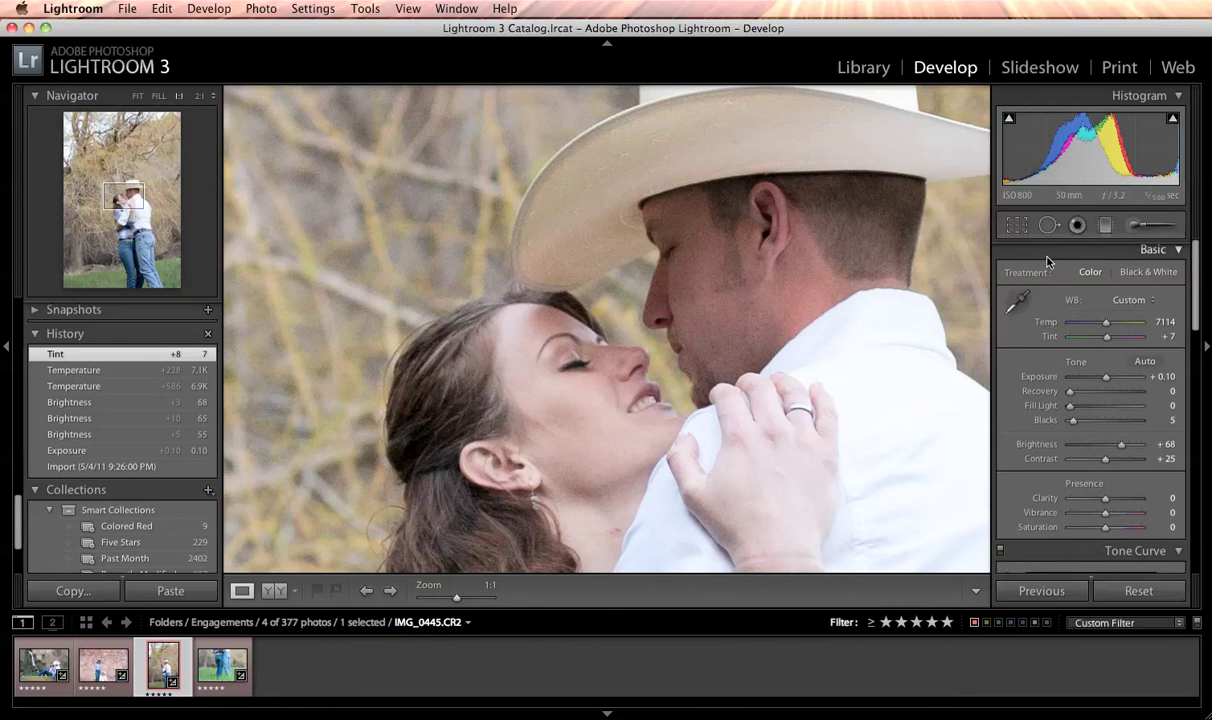
{"action": "left_click", "coordinate": [1138, 226]}
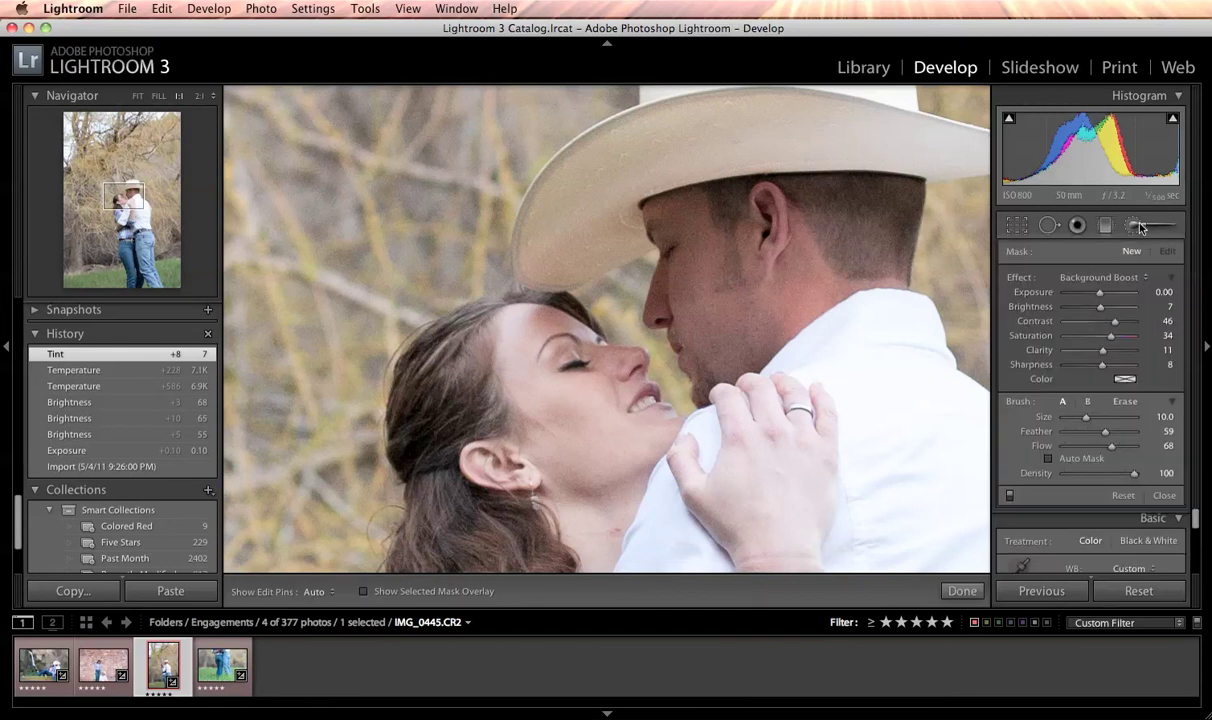
{"action": "left_click", "coordinate": [1112, 280]}
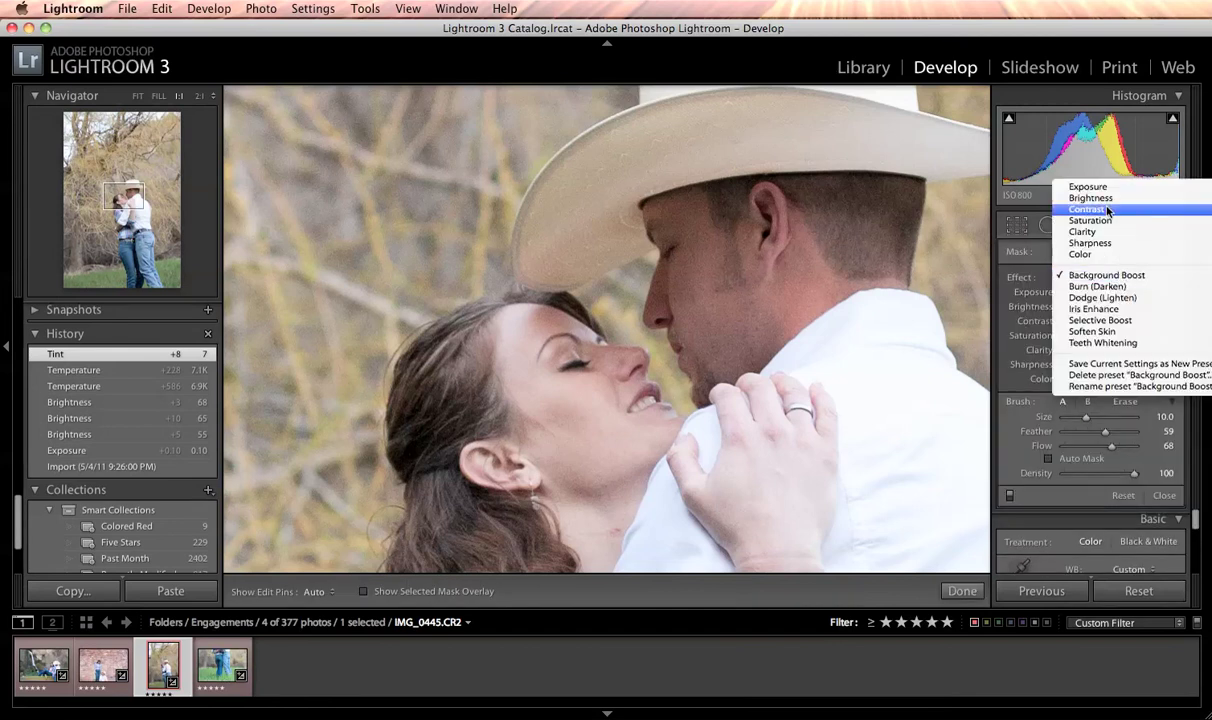
{"action": "left_click", "coordinate": [1090, 187]}
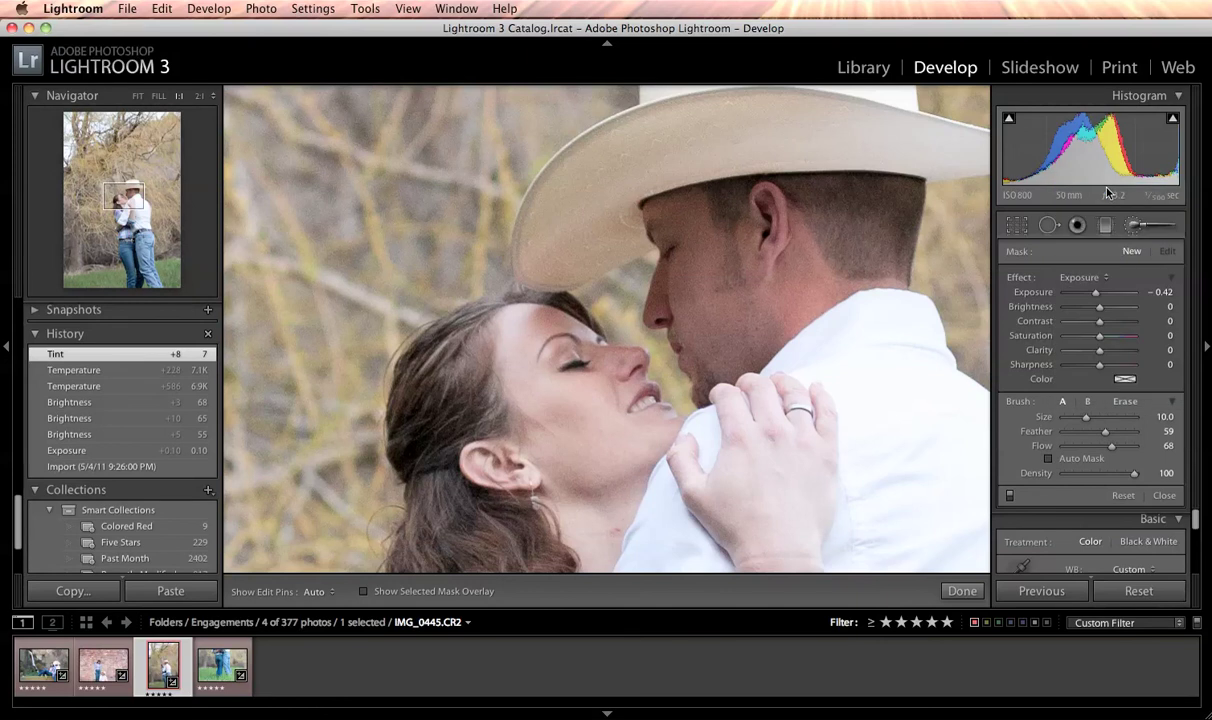
{"action": "key", "text": "bracketleft"}
{"action": "key", "text": "bracketleft"}
{"action": "key", "text": "bracketleft"}
{"action": "key", "text": "h"}
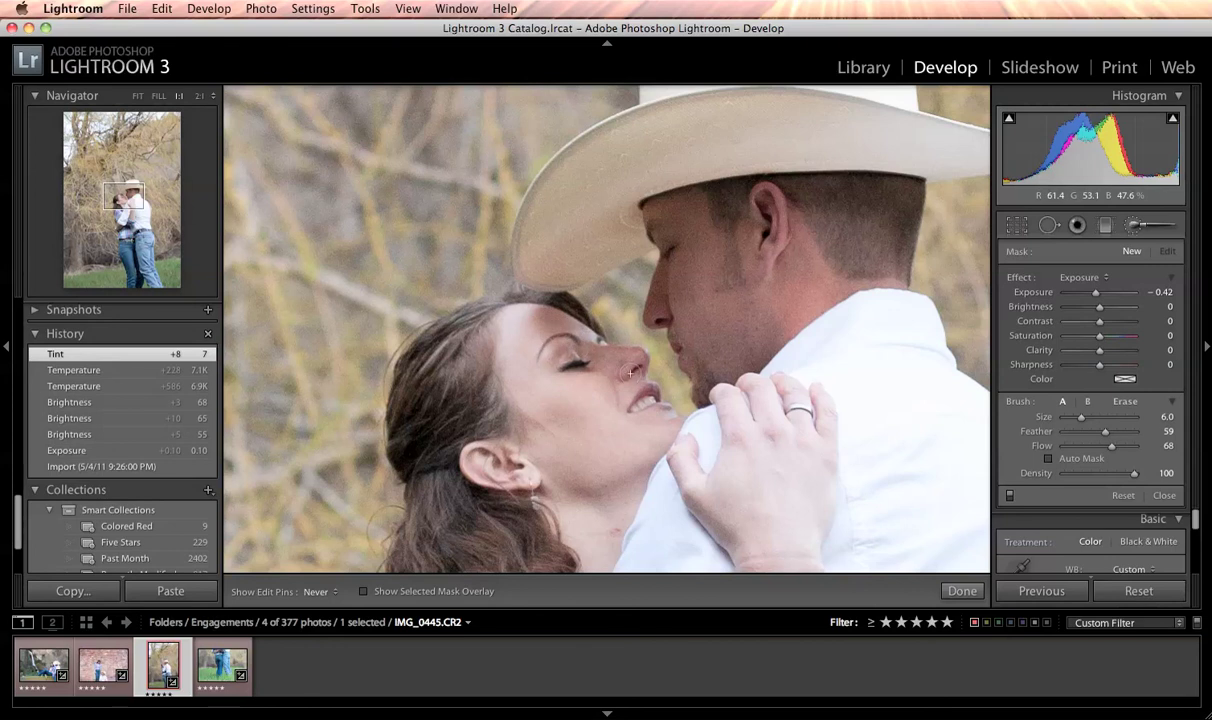
{"action": "key", "text": "h"}
{"action": "left_click_drag", "start_coordinate": [619, 355], "coordinate": [622, 357]}
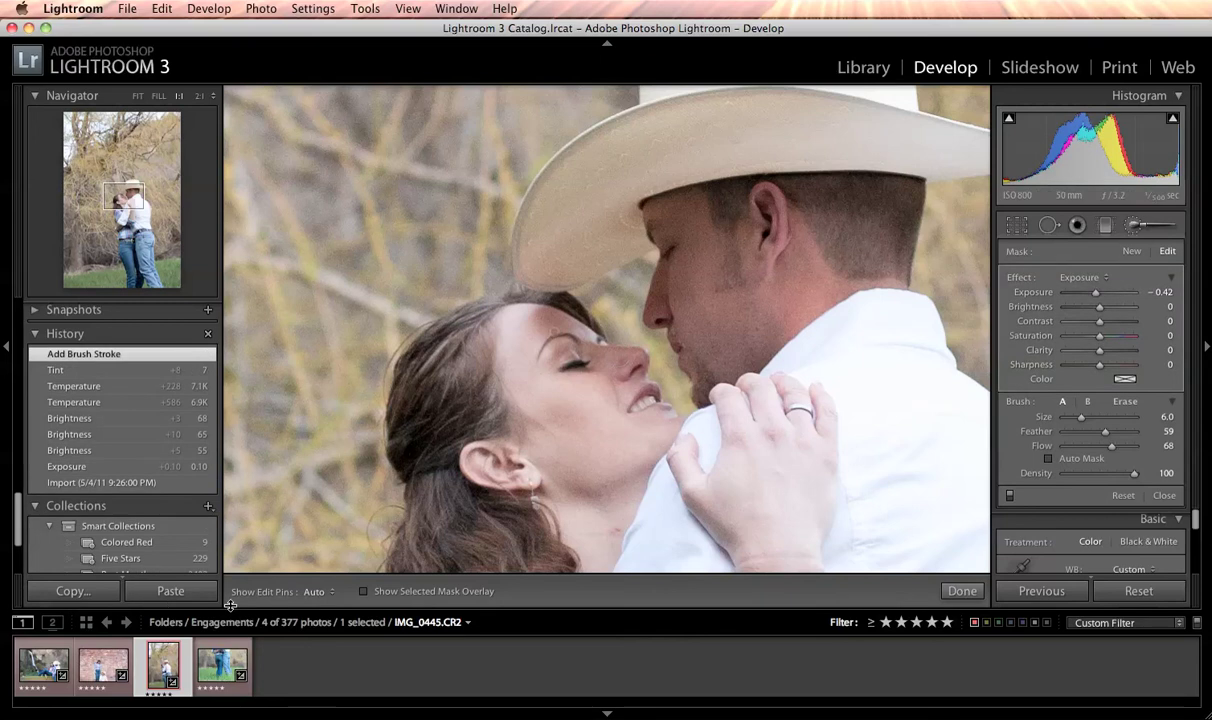
{"action": "left_click", "coordinate": [404, 592]}
{"action": "left_click", "coordinate": [404, 592]}
- Set the face brush adjustment's exposure to 0.80 and compare the result with the Tint state in the history
{"action": "left_click_drag", "start_coordinate": [1096, 296], "coordinate": [1105, 297]}
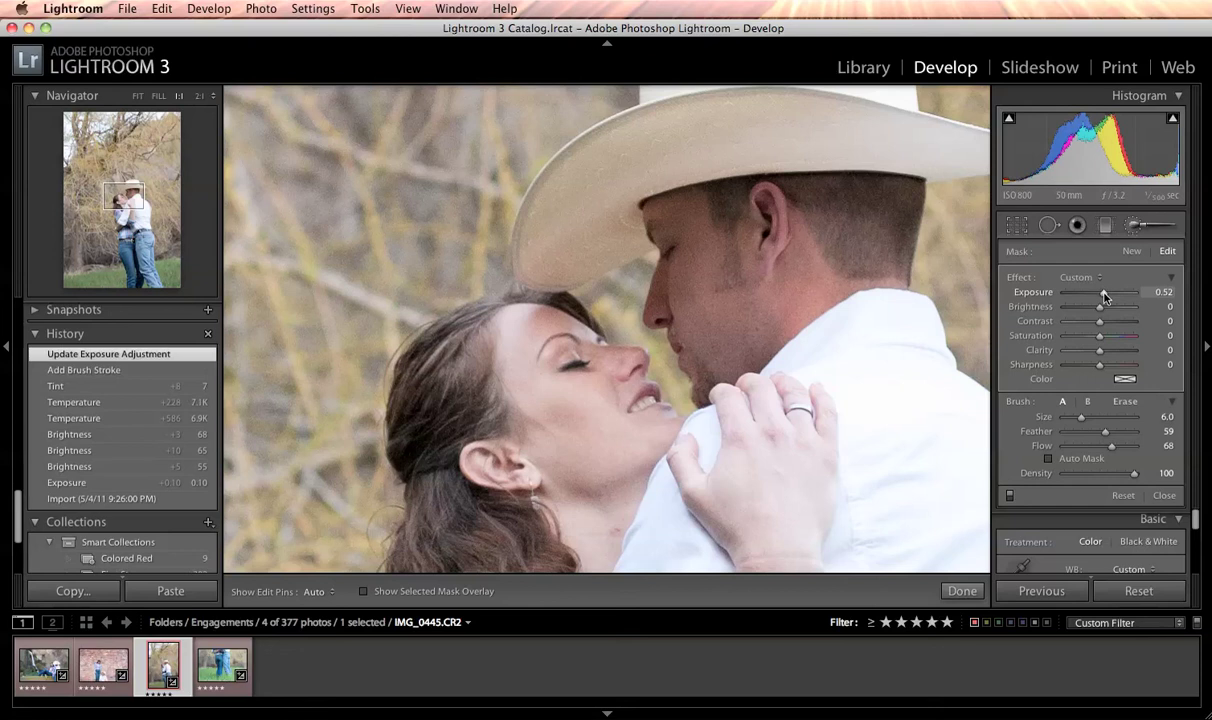
{"action": "left_click_drag", "start_coordinate": [1104, 296], "coordinate": [1104, 294]}
{"action": "left_click_drag", "start_coordinate": [1104, 294], "coordinate": [1107, 295]}
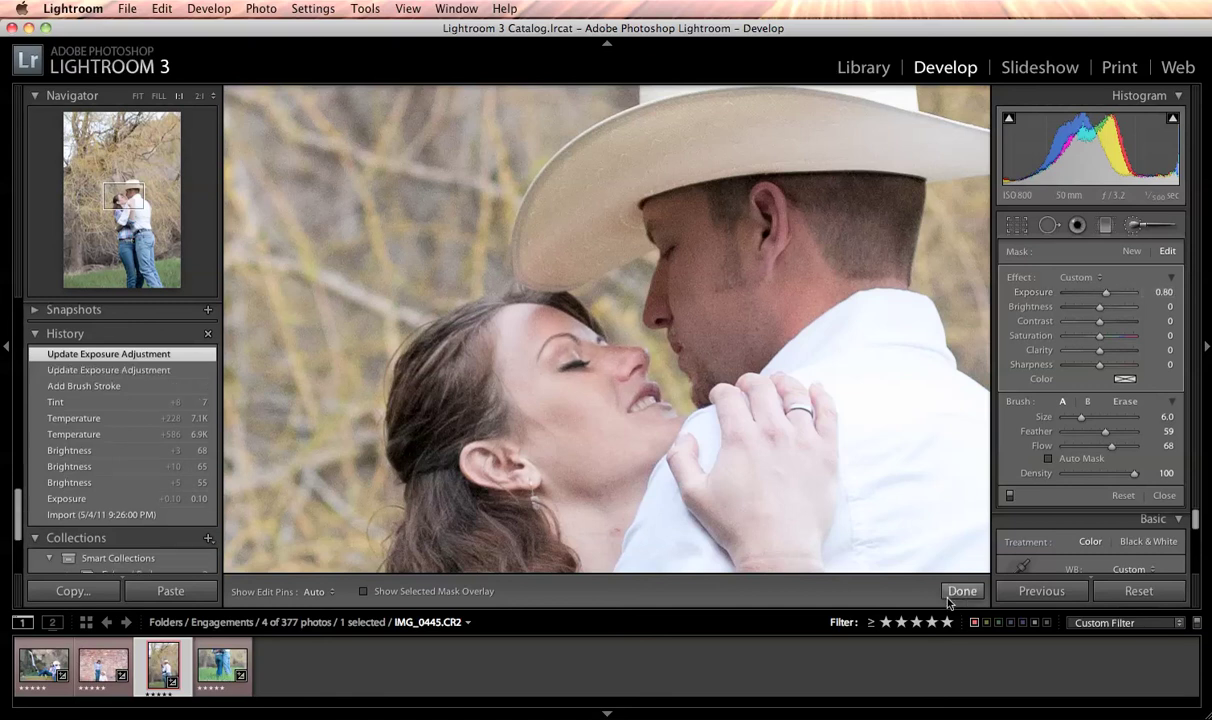
{"action": "key", "text": "z"}
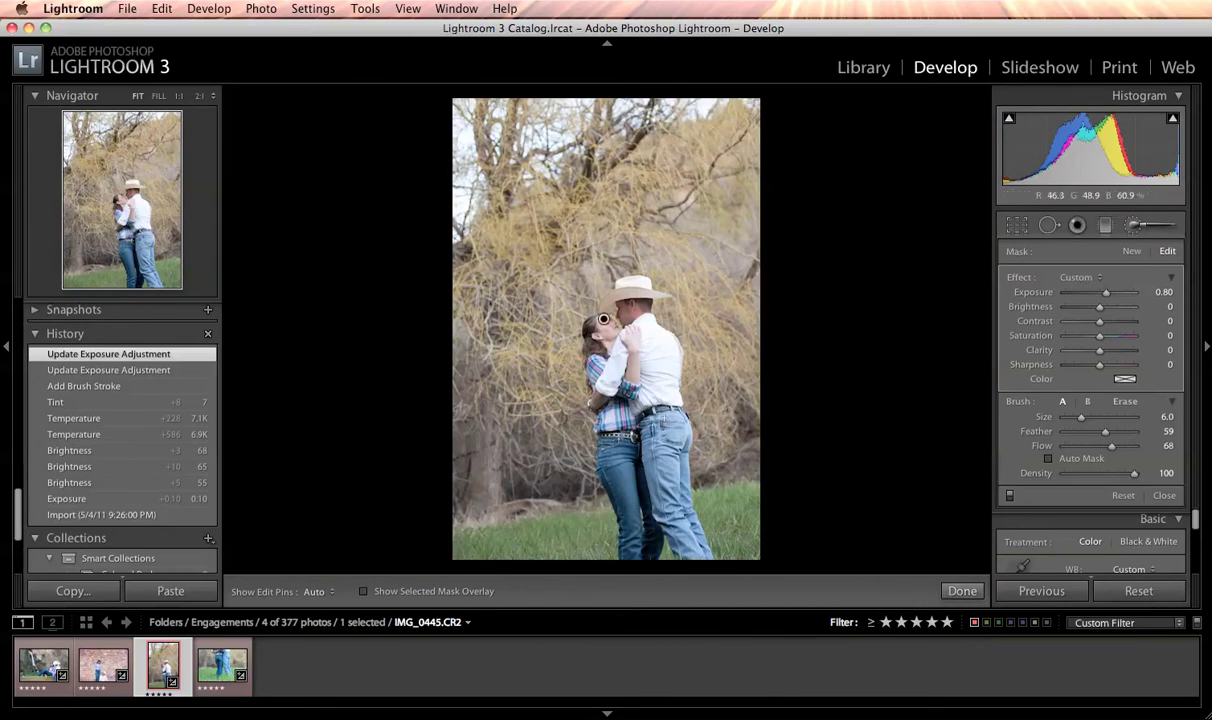
{"action": "left_click", "coordinate": [962, 592]}
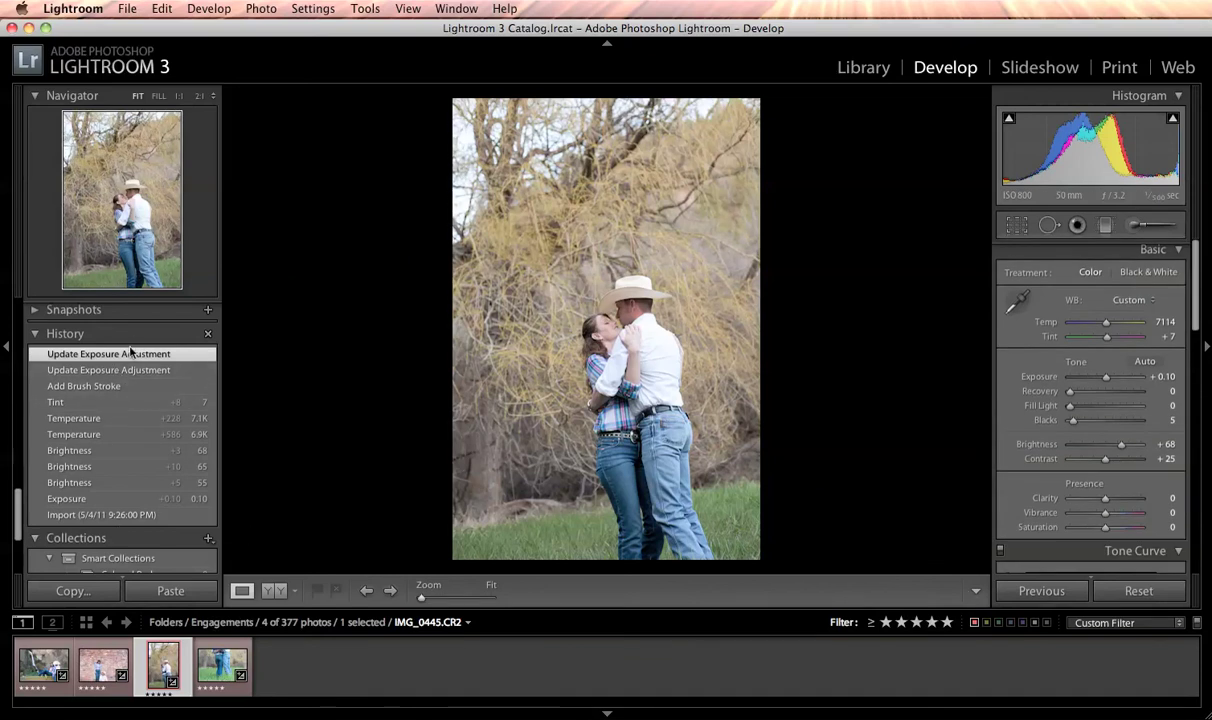
{"action": "left_click", "coordinate": [120, 401]}
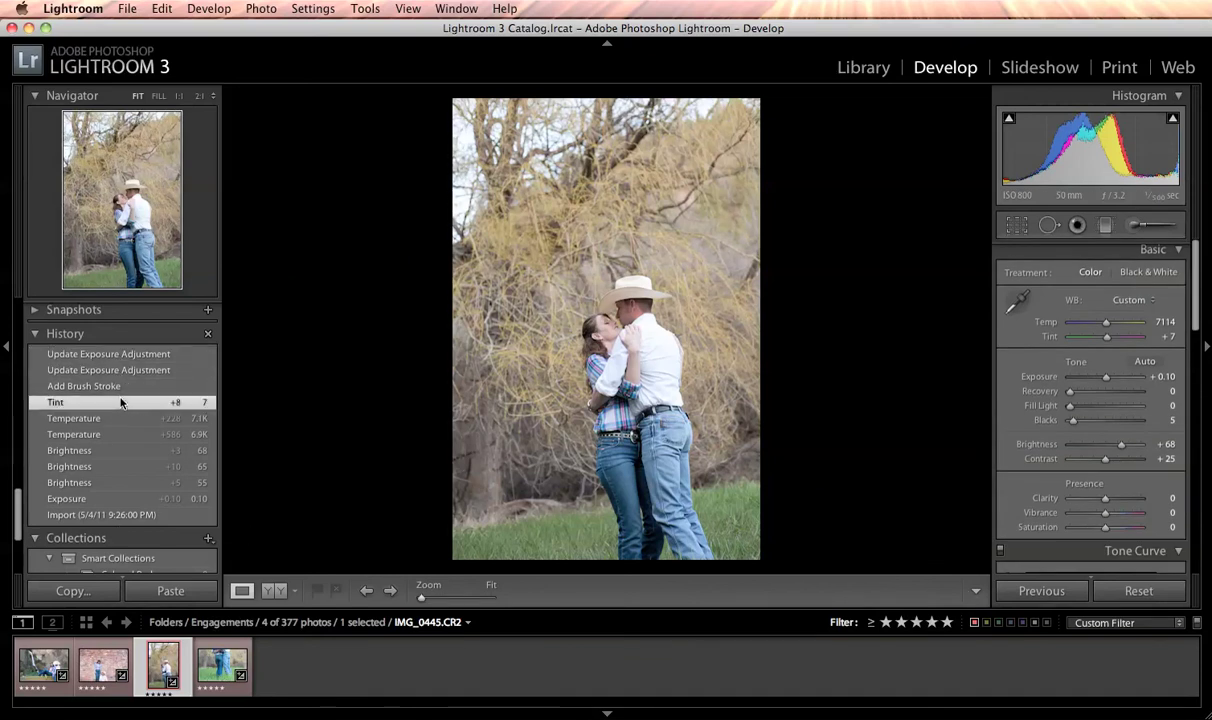
{"action": "left_click", "coordinate": [125, 355]}
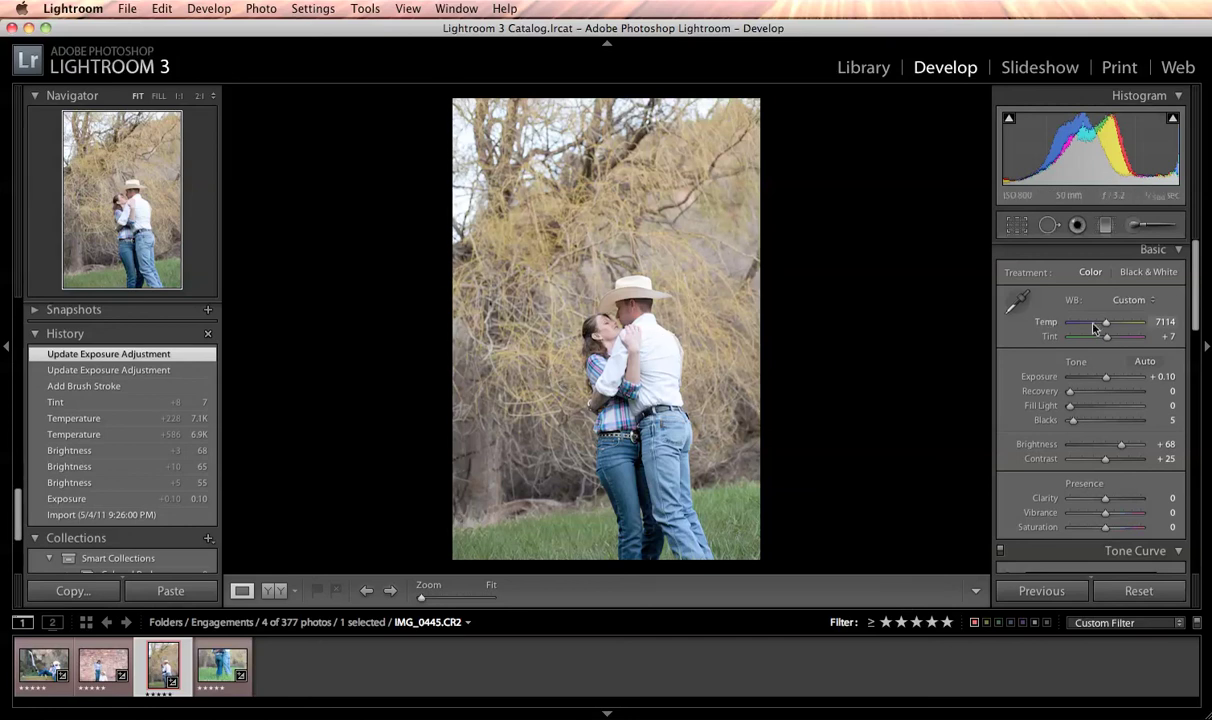
- Paint the Background Boost effect over the background with a size 14.0 Adjustment Brush and compare it with the previous history state
{"action": "left_click", "coordinate": [1137, 226]}
{"action": "left_click", "coordinate": [1080, 276]}
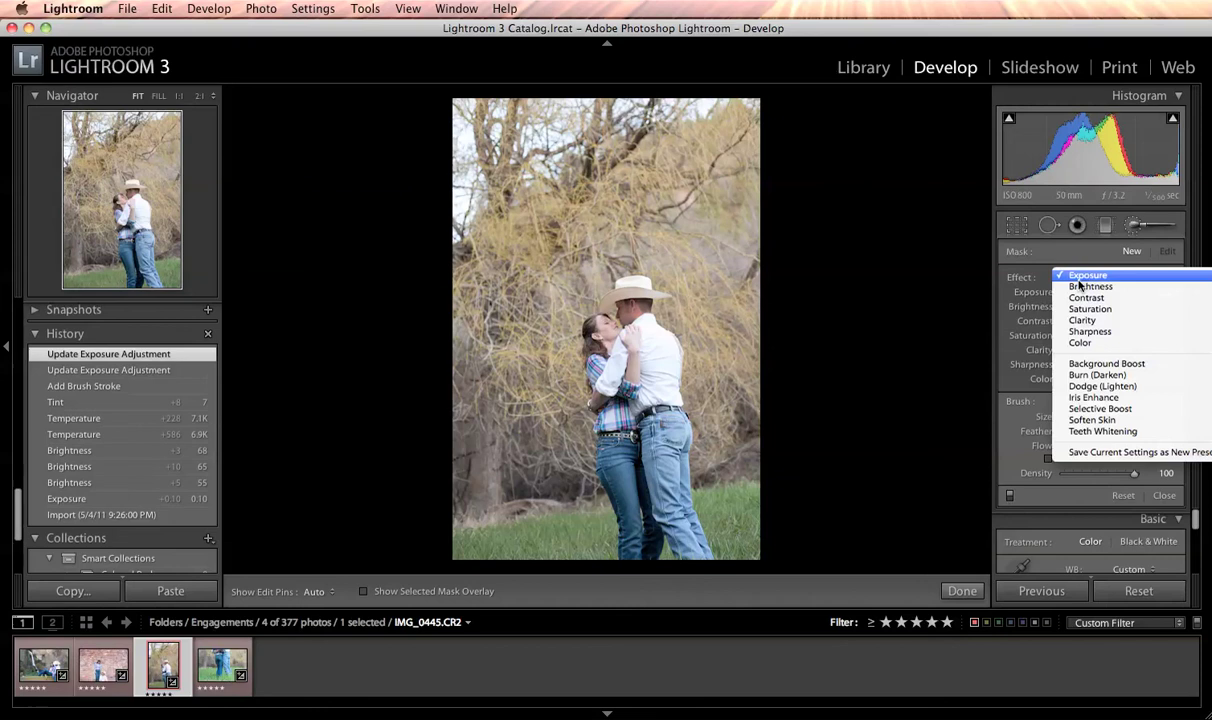
{"action": "left_click", "coordinate": [1080, 366]}
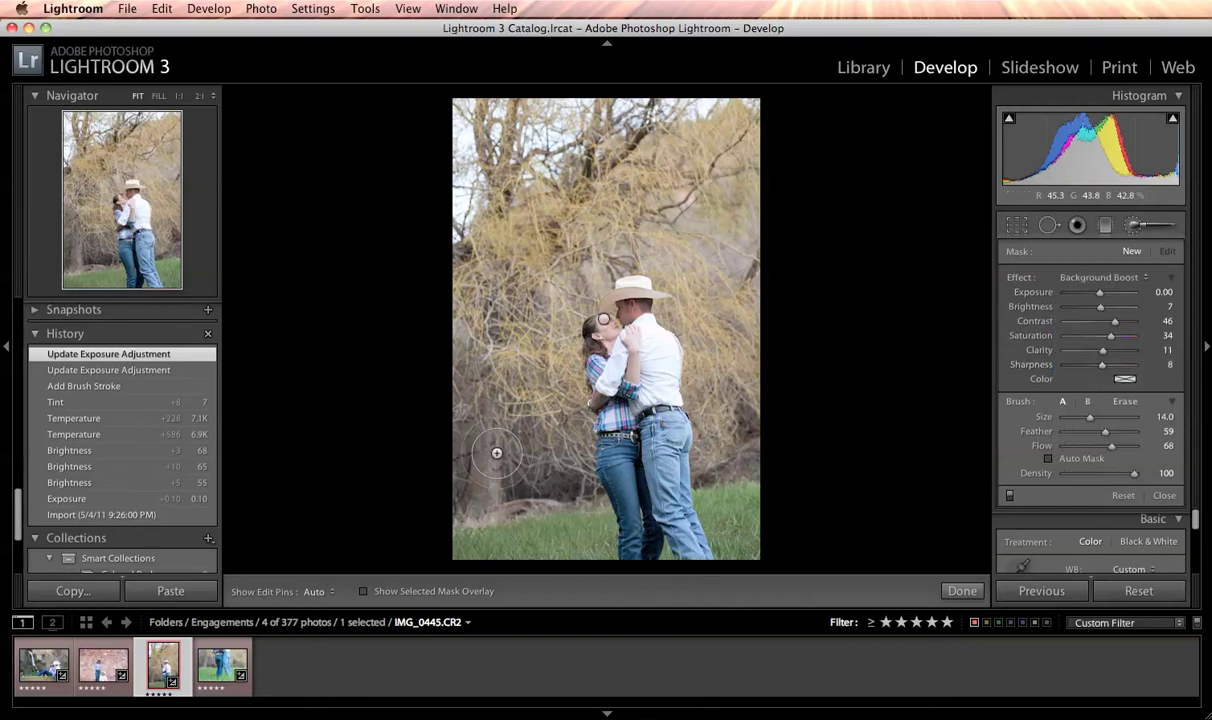
{"action": "key", "text": "h"}
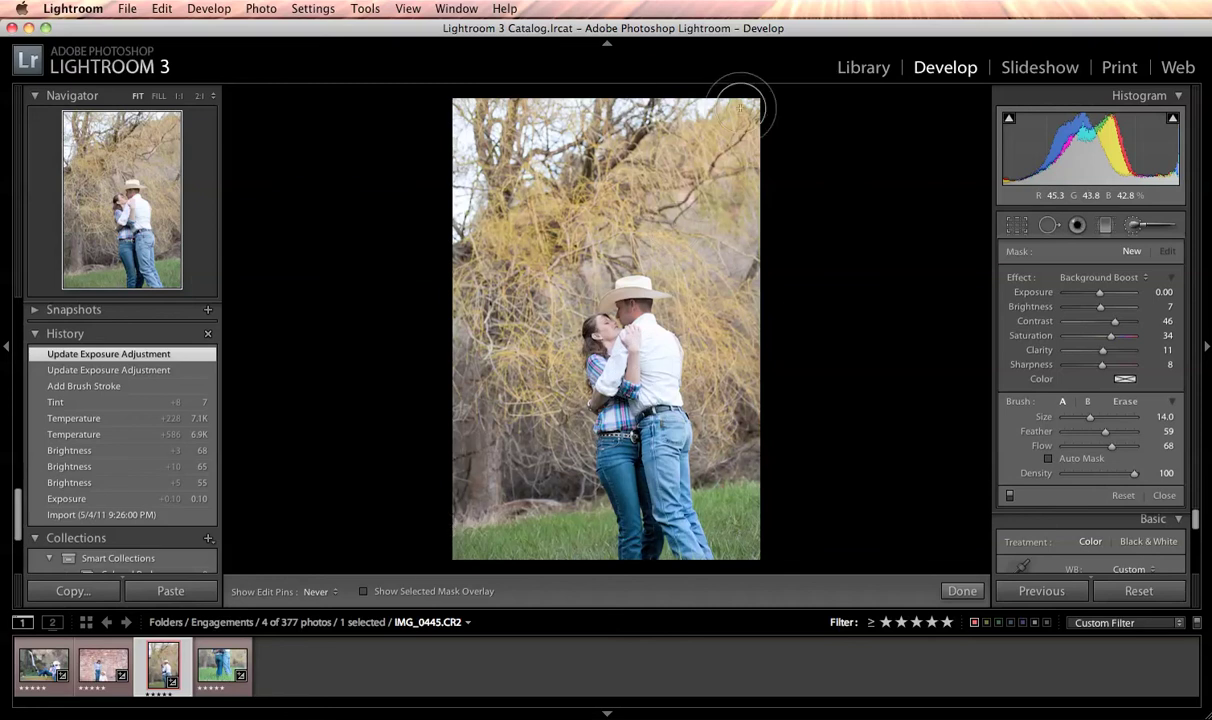
{"action": "key", "text": "h"}
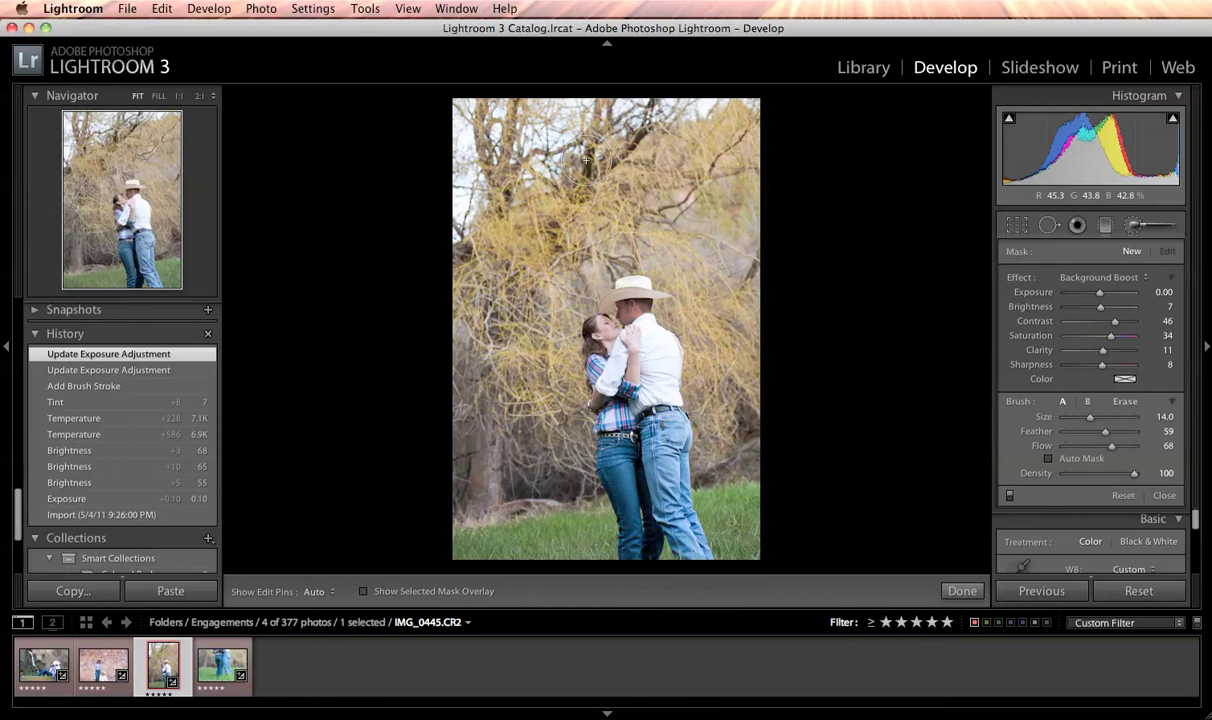
{"action": "left_click", "coordinate": [782, 395]}
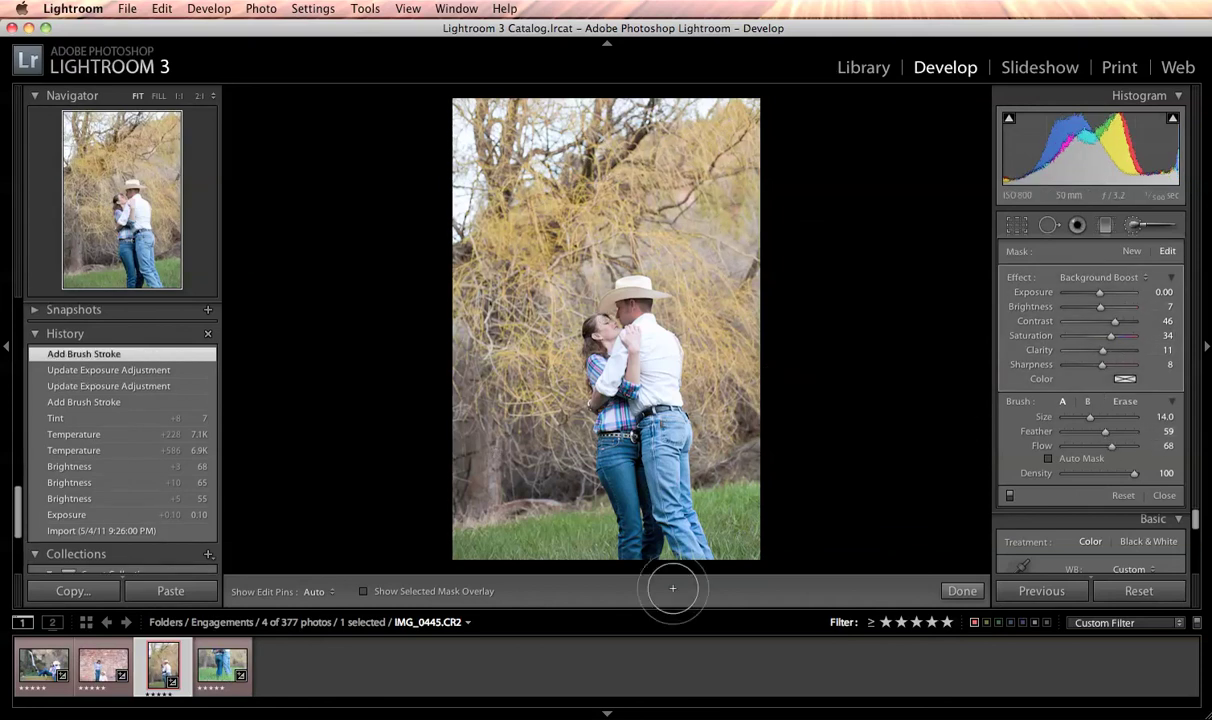
{"action": "left_click", "coordinate": [128, 371]}
{"action": "left_click", "coordinate": [128, 358]}
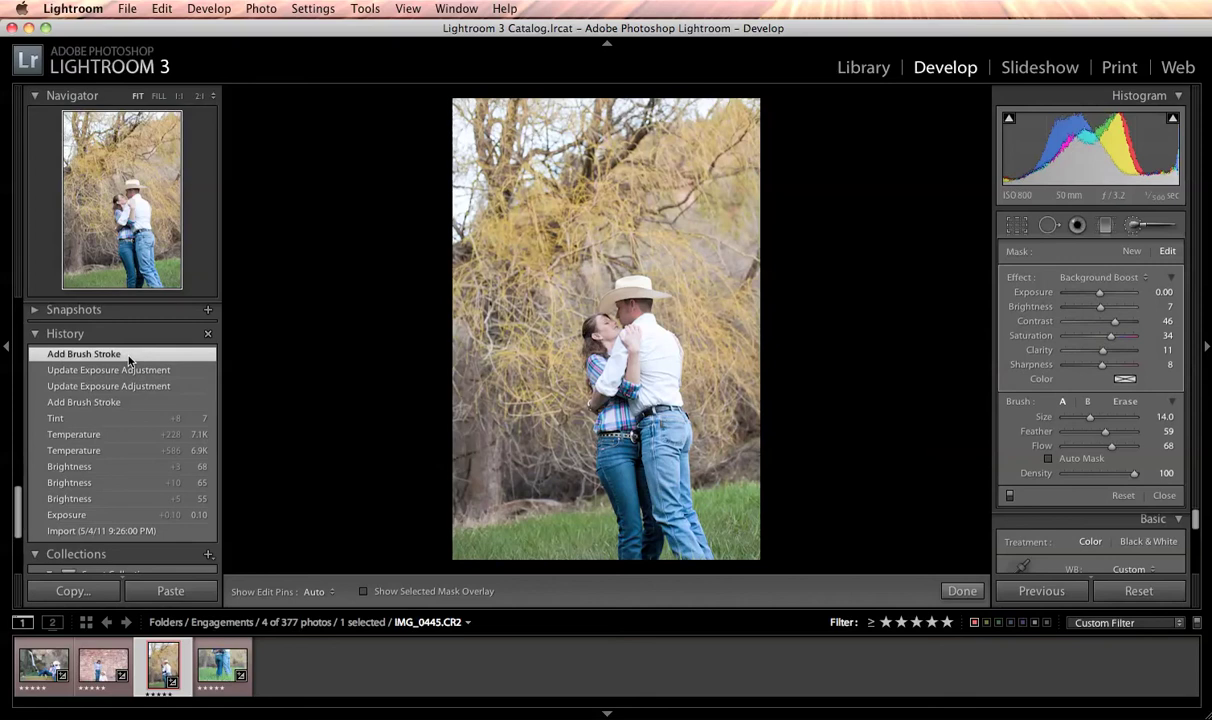
{"action": "left_click", "coordinate": [1150, 232]}
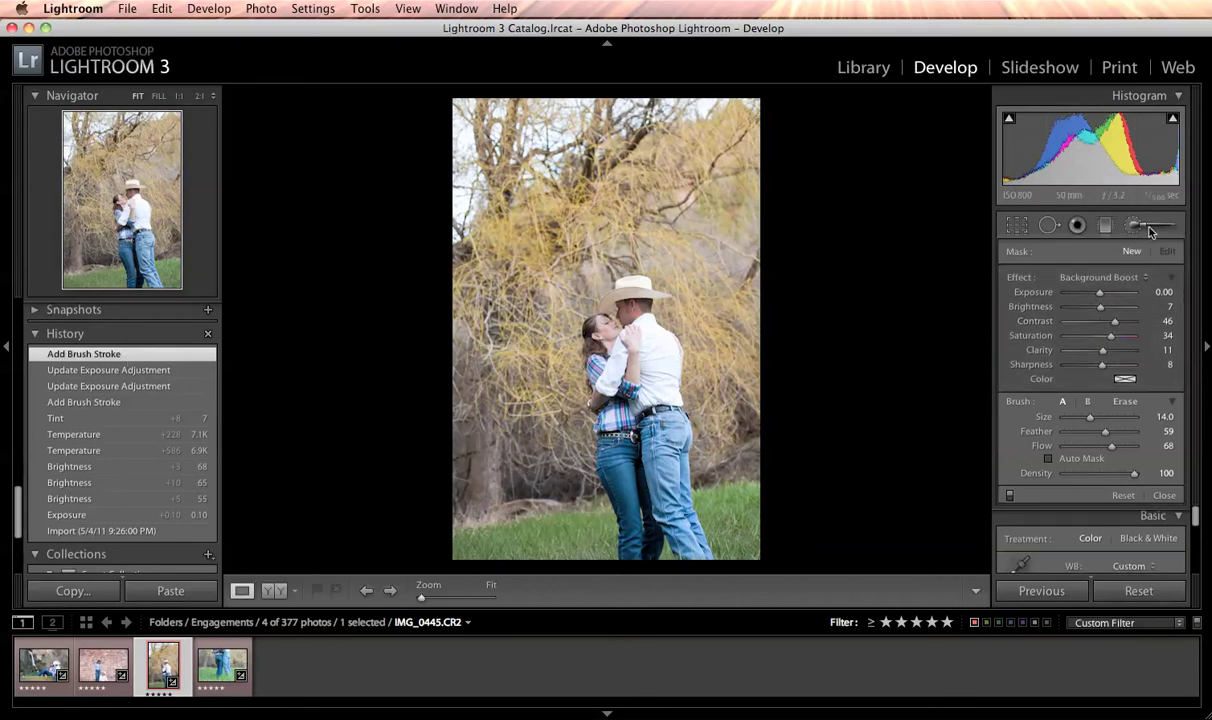
- Set the luminance noise reduction to 26
{"action": "scroll", "coordinate": [1110, 420], "scroll_direction": "down", "scroll_amount": 10}
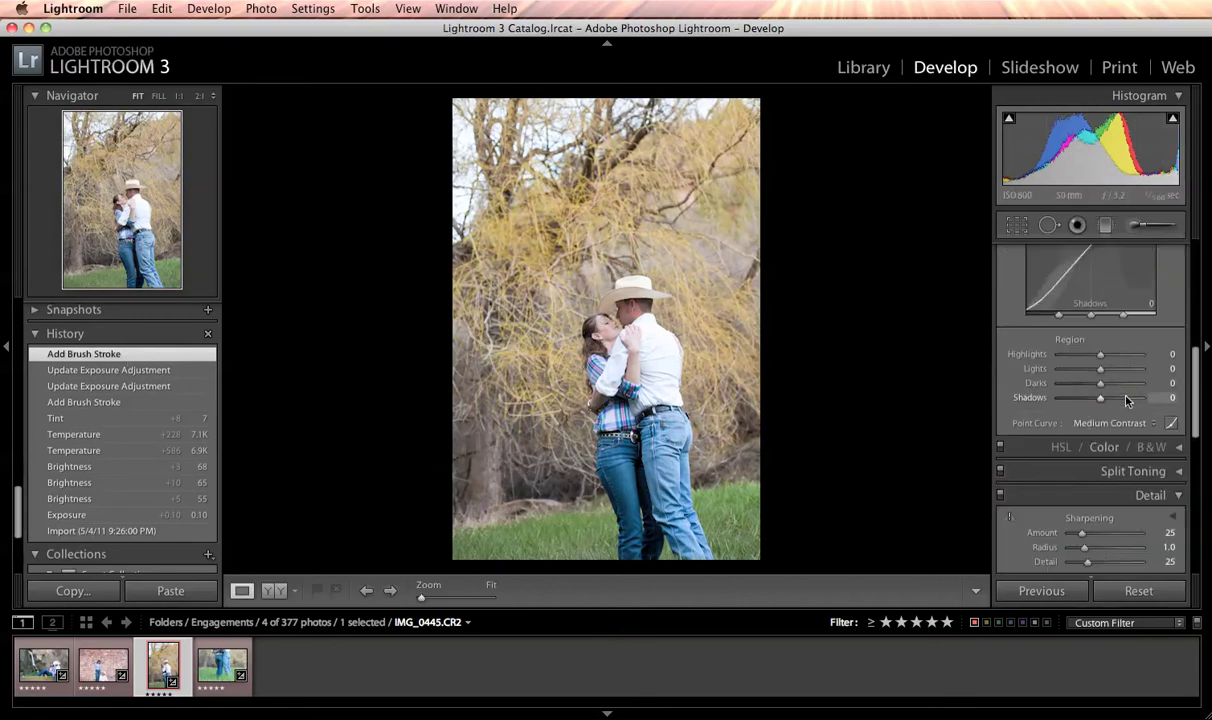
{"action": "left_click", "coordinate": [1088, 513]}
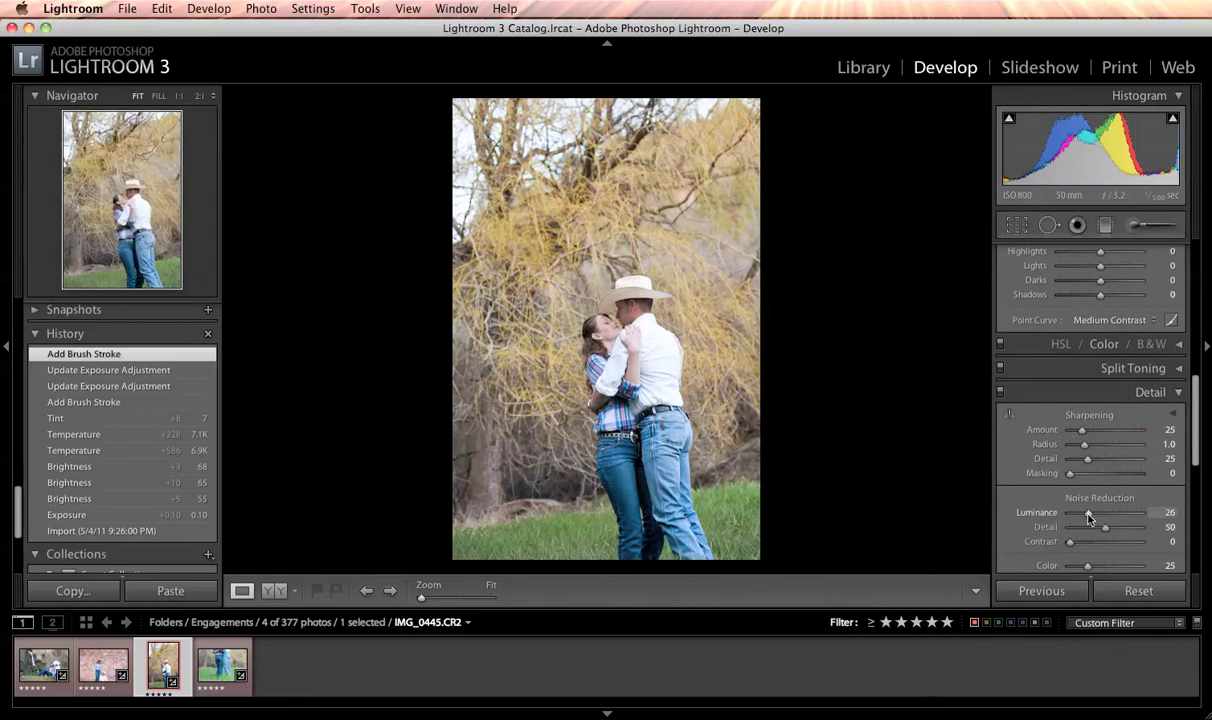